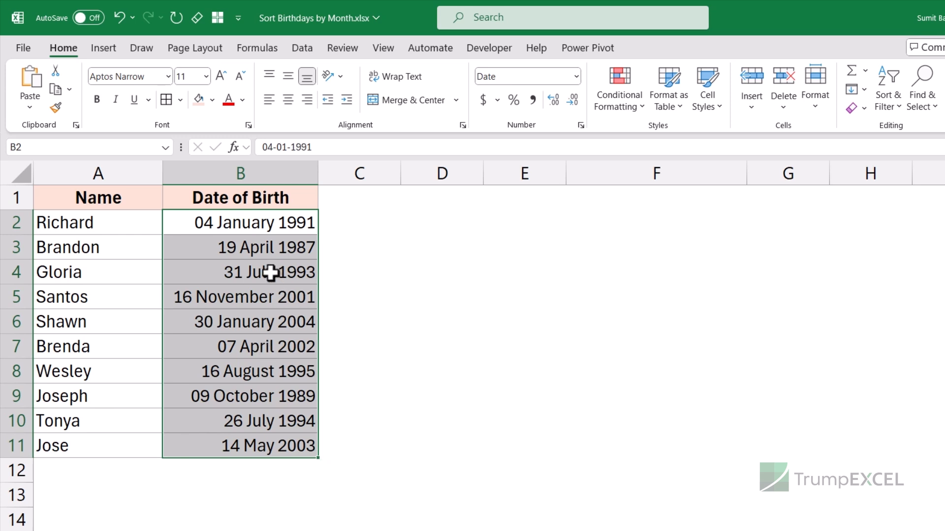
Enter =TEXT(B2:B11,"mmdd") in C2 to turn all birth dates into month-day text codes
click(353, 224)
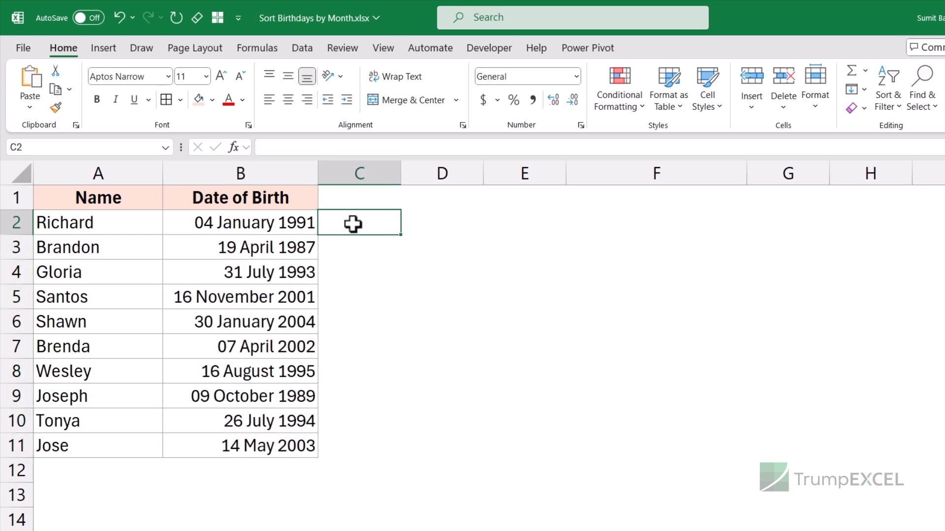
text(=te)
key(Tab)
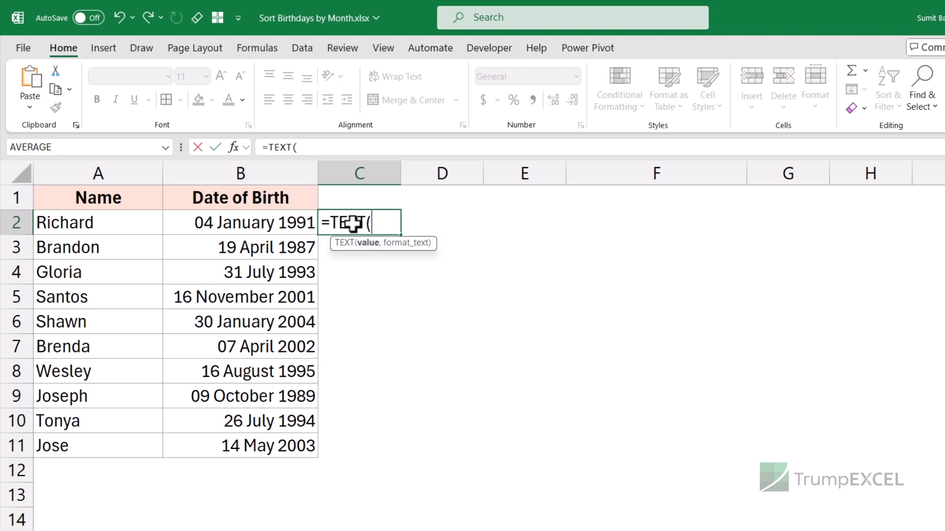
drag(236, 221, 249, 448)
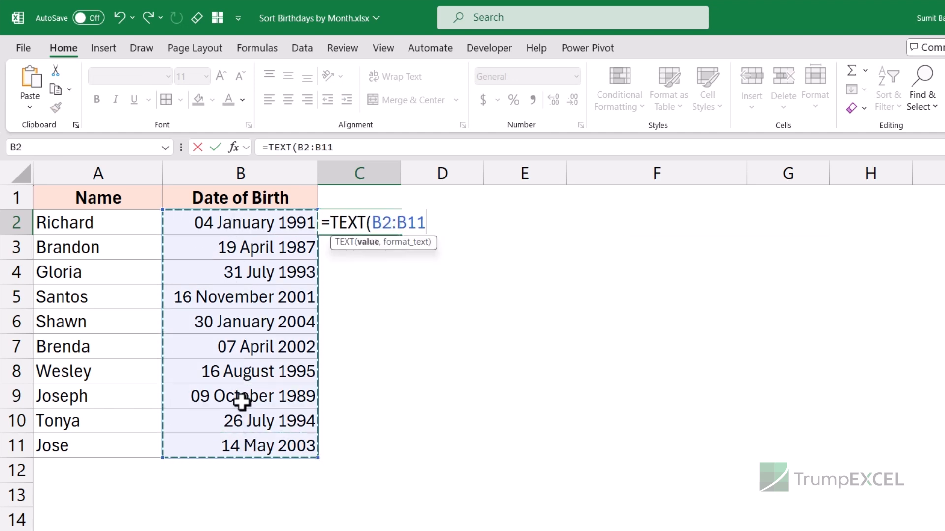
text(,)
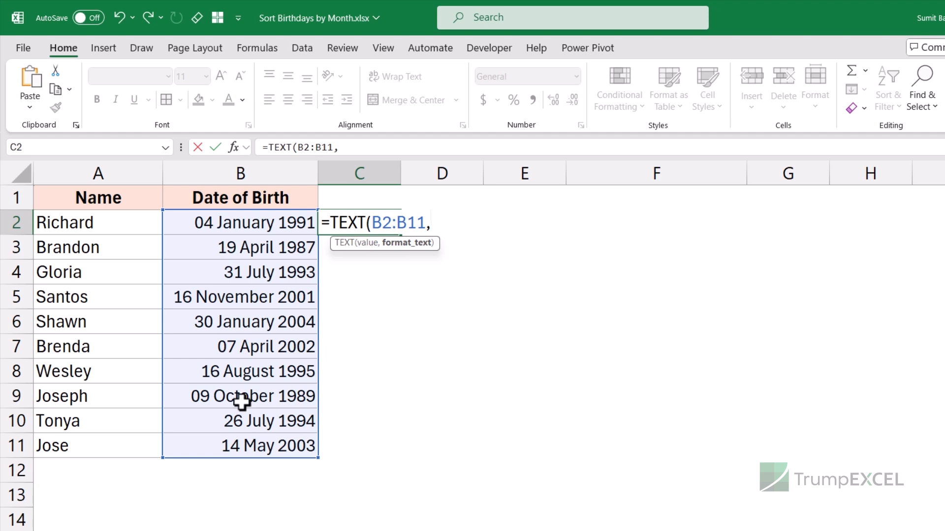
text("mmdd"))
key(ctrl+Return)
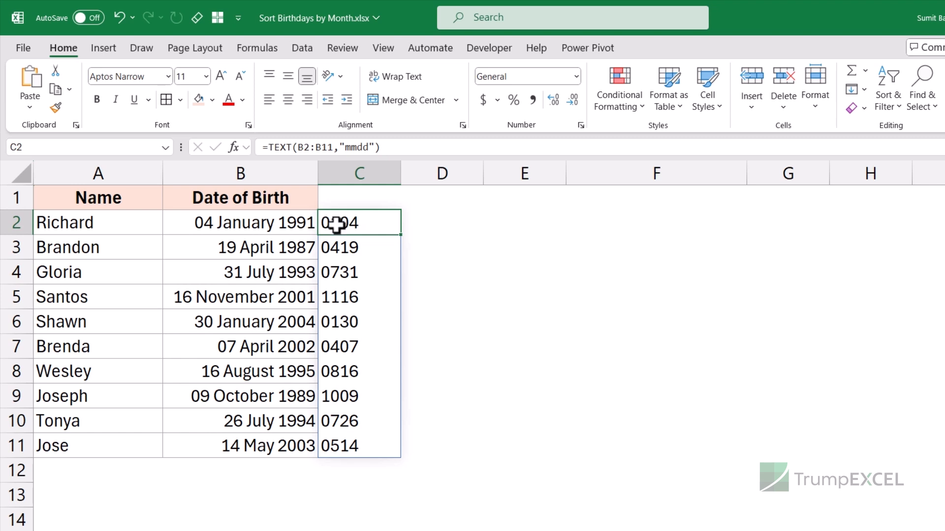
Select the TEXT(B2:B11,"mmdd") expression inside the C2 formula, leave the cell unedited, and clear the trial formula from column C
double_click(363, 223)
key(shift+Left)
key(shift+Left)
key(shift+Left)
key(shift+Left)
key(shift+Left)
key(shift+Left)
key(shift+Left)
key(shift+Left)
key(shift+Left)
key(shift+Left)
key(shift+Left)
key(shift+Left)
key(shift+Left)
key(shift+Left)
key(shift+Left)
key(shift+Left)
key(shift+Left)
key(shift+Left)
key(shift+Left)
key(shift+Left)
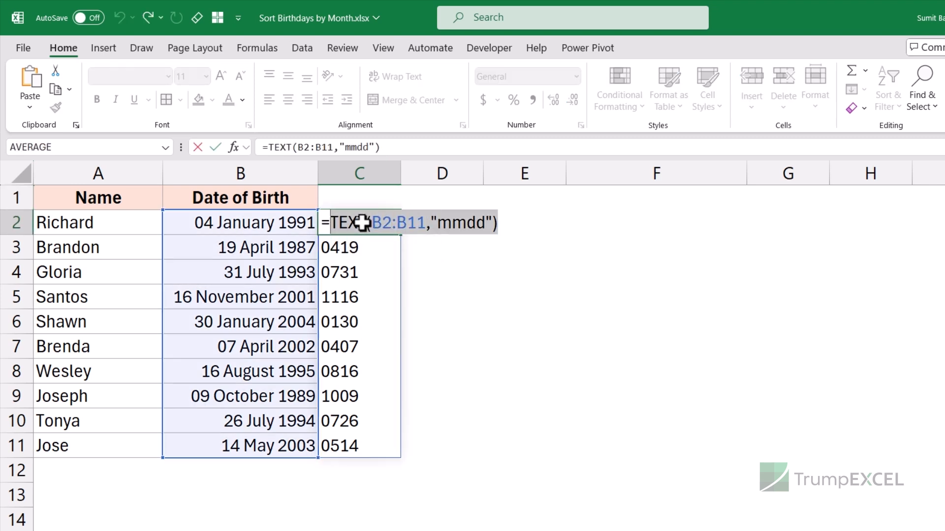
key(Escape)
key(ctrl+shift+Down)
key(Delete)
Enter =SORTBY(A2:B11,TEXT(B2:B11,"mmdd"),1) in D2 to list names and birth dates sorted ascending by month and day
key(Right)
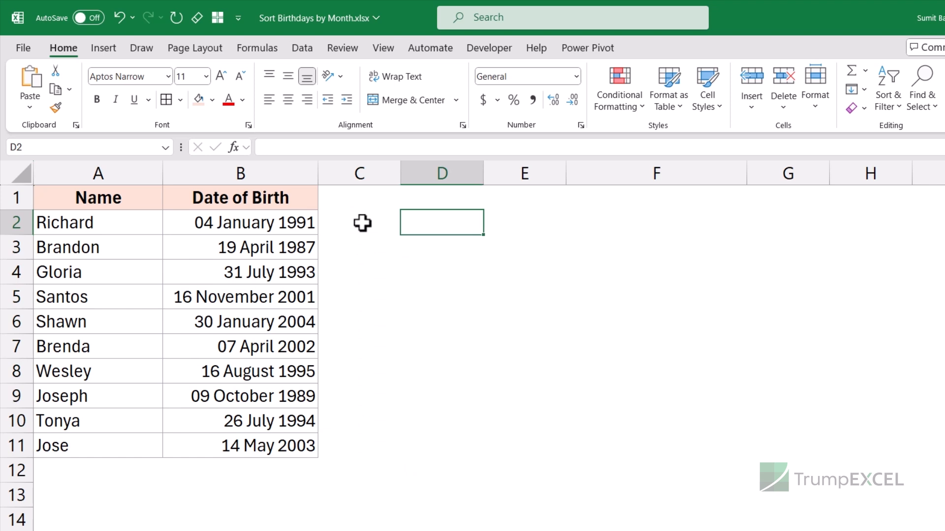
text(=sortby)
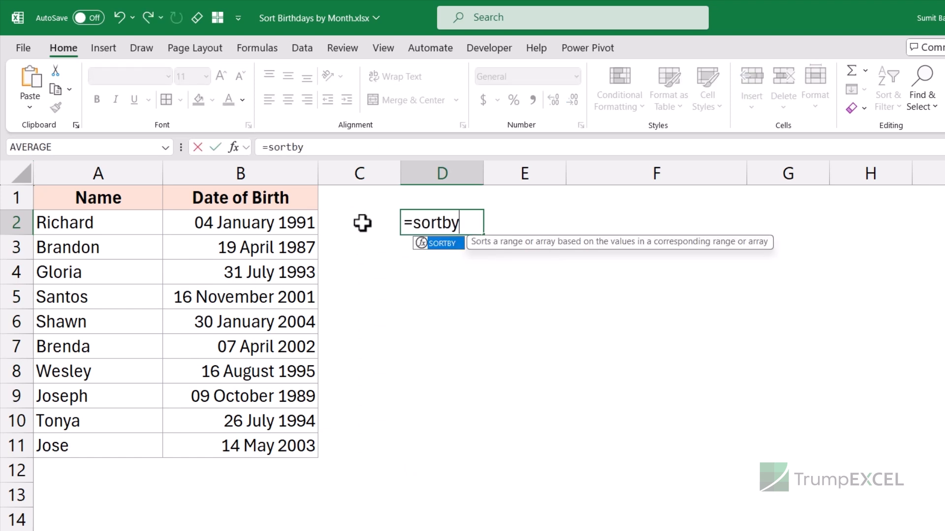
key(Tab)
drag(126, 226, 238, 438)
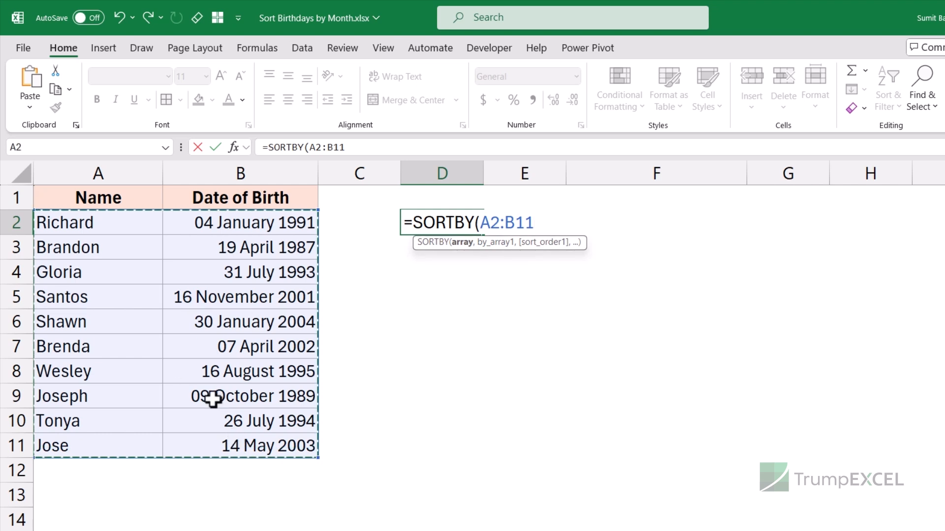
text(,)
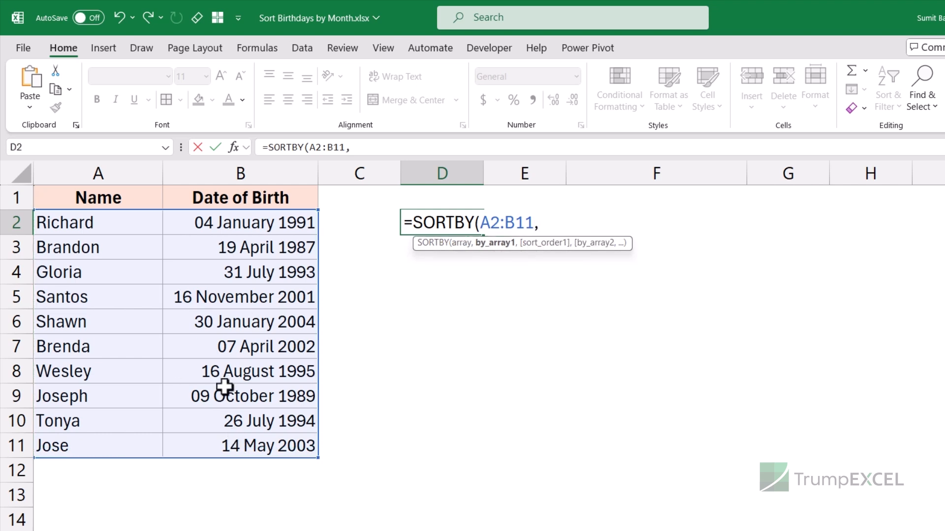
text(TEXT(B2:B11,"mmdd"))
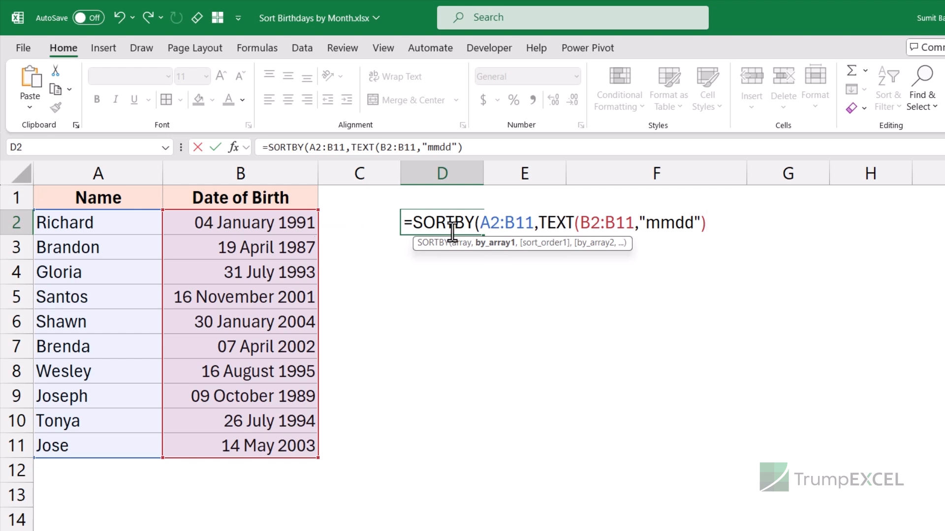
text(,)
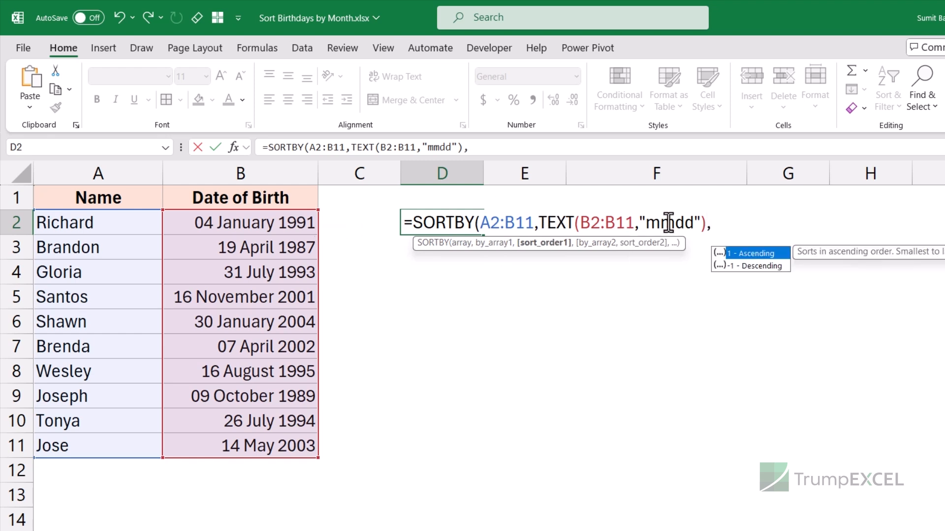
text(1)
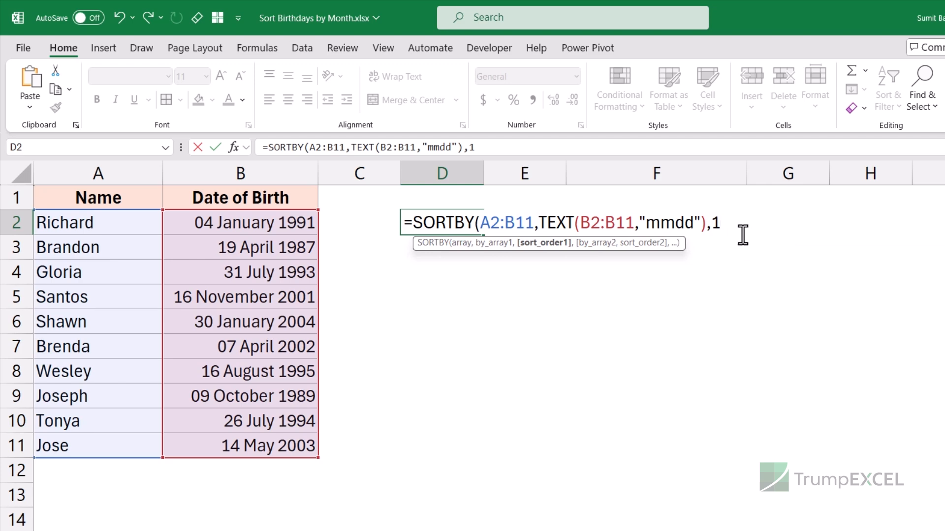
text())
key(Return)
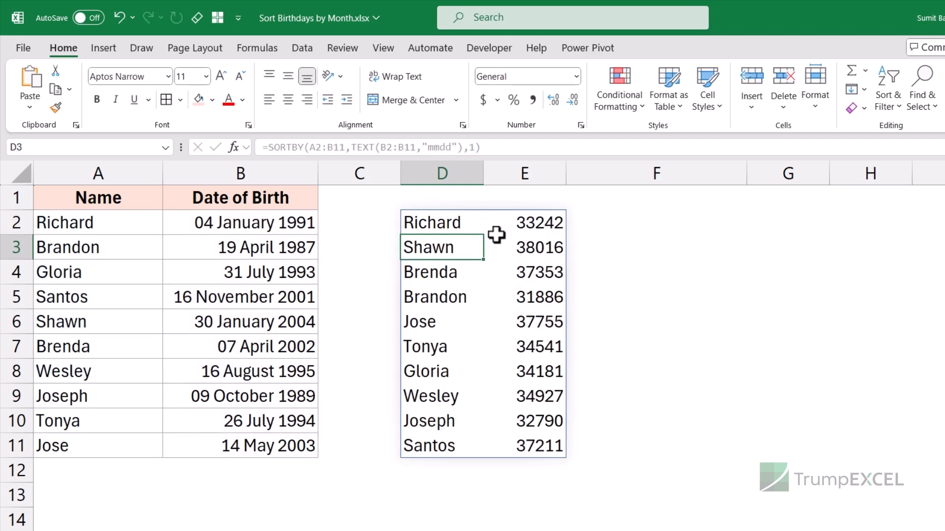
Widen column E and format the sorted birth dates in E2:E11 as Long Date
drag(532, 218, 535, 446)
drag(566, 174, 656, 173)
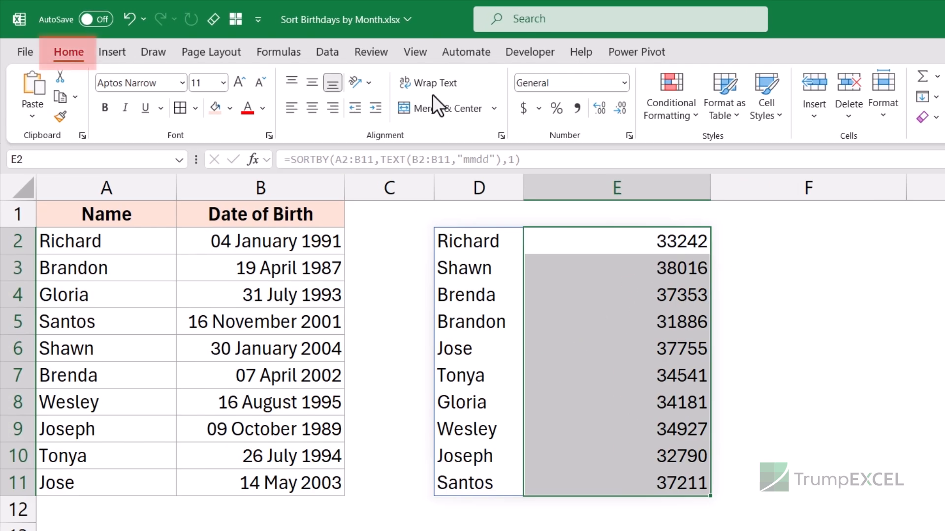
click(623, 84)
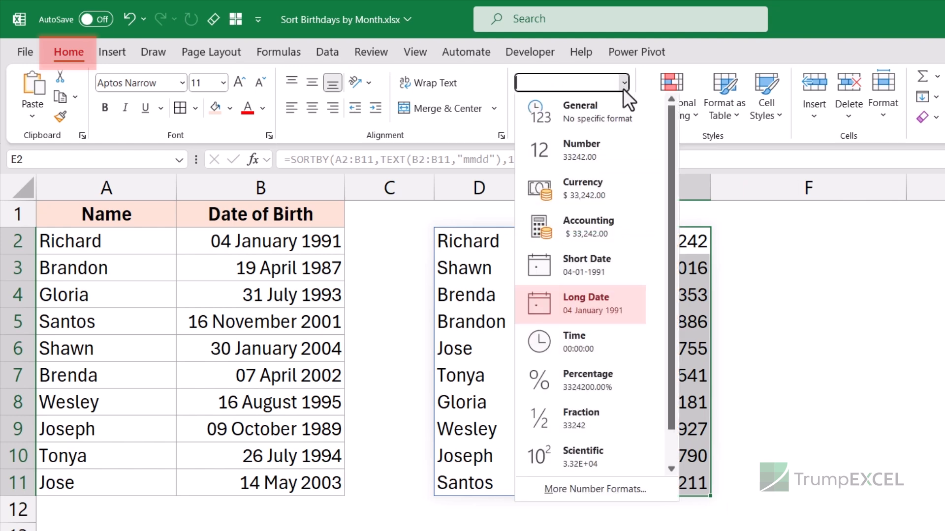
click(590, 302)
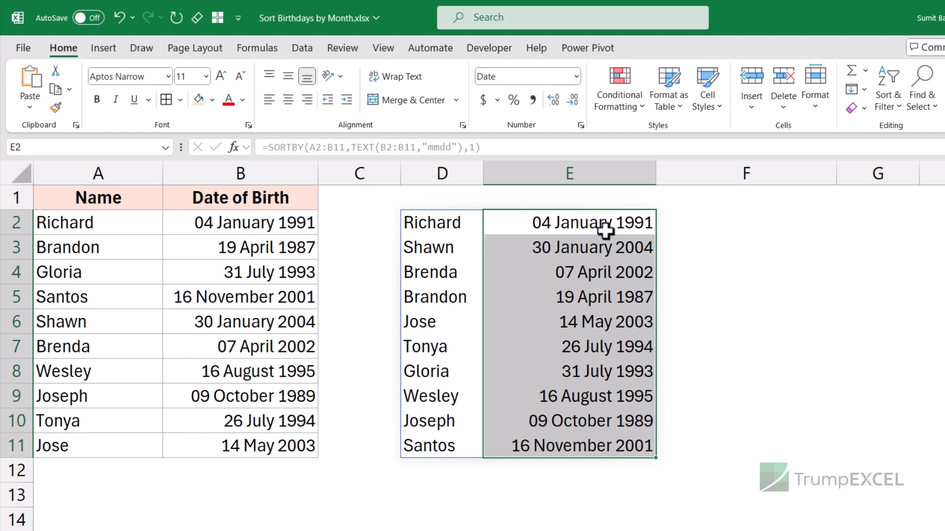
drag(588, 221, 588, 240)
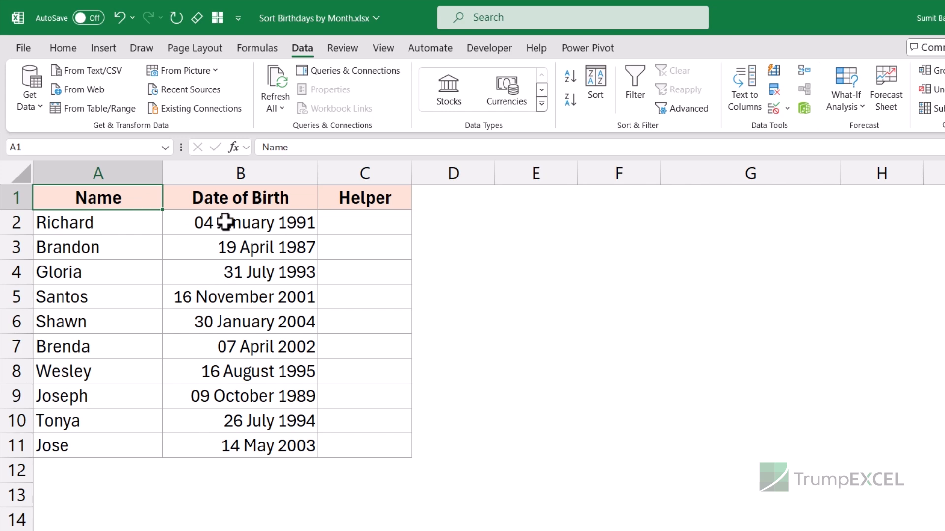
Enter =TEXT(B2,"mmdd") in C2 of the Helper column and fill it down to C11
click(362, 218)
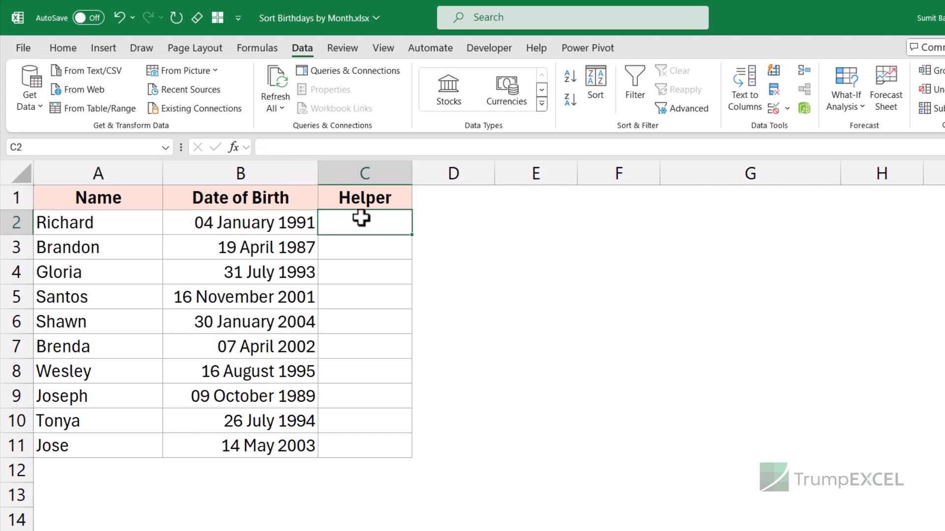
text(=tex)
key(Tab)
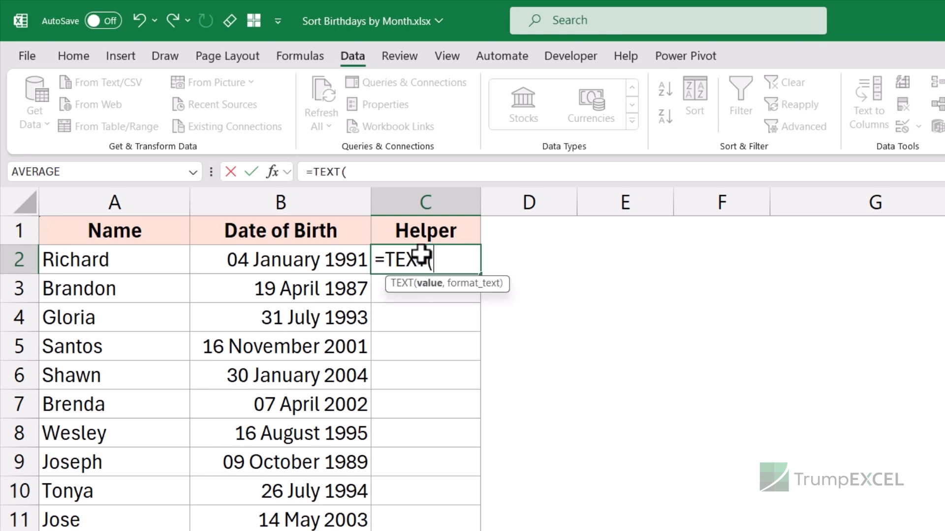
click(312, 263)
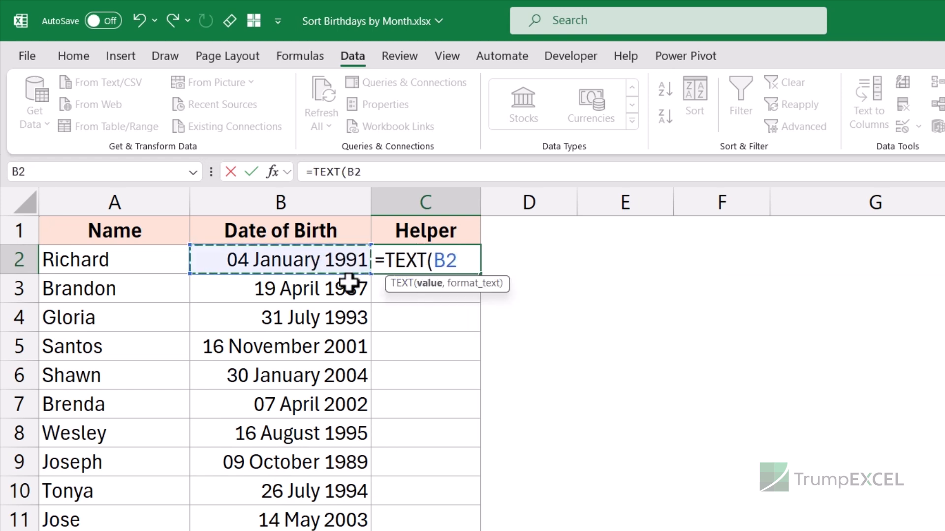
text(,)
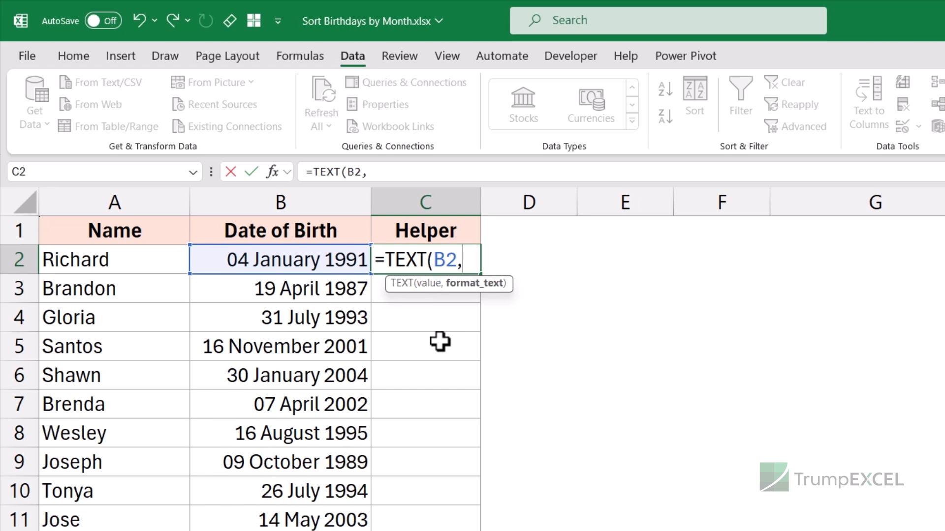
text("mmdd)
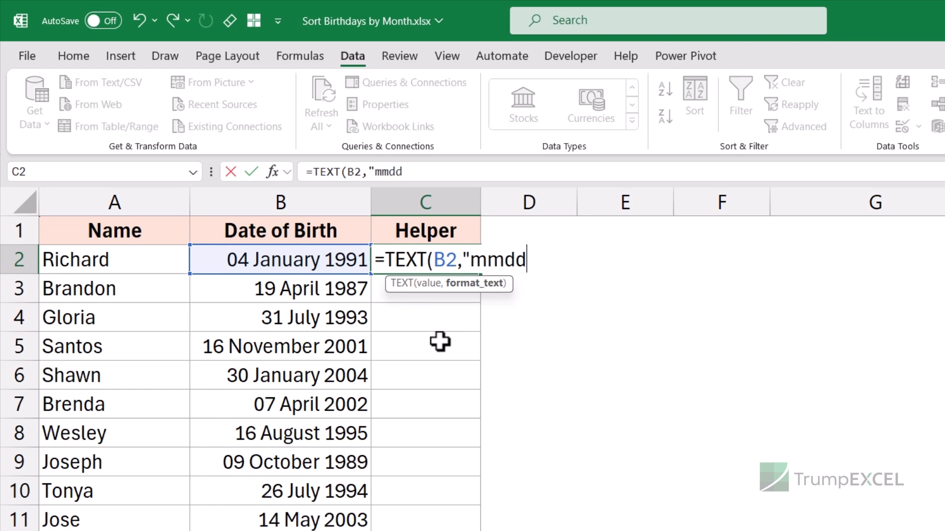
text("))
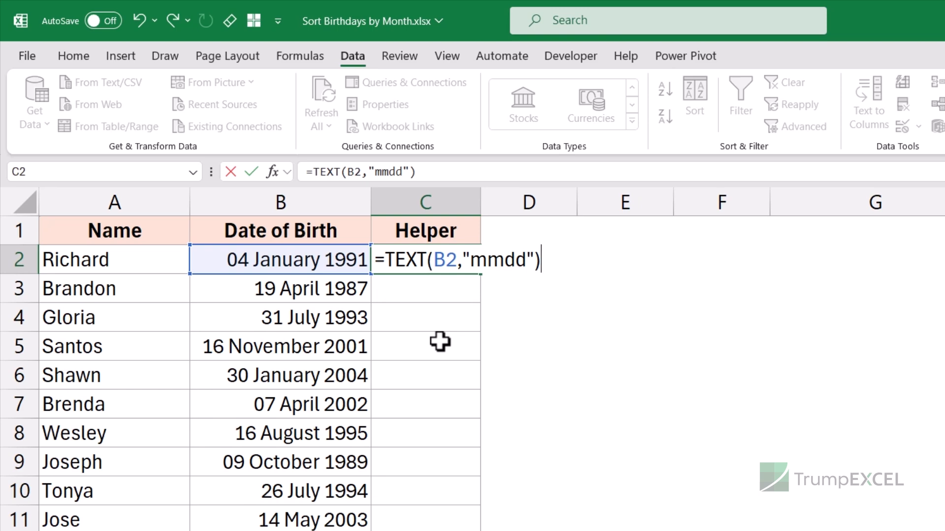
key(Return)
click(449, 262)
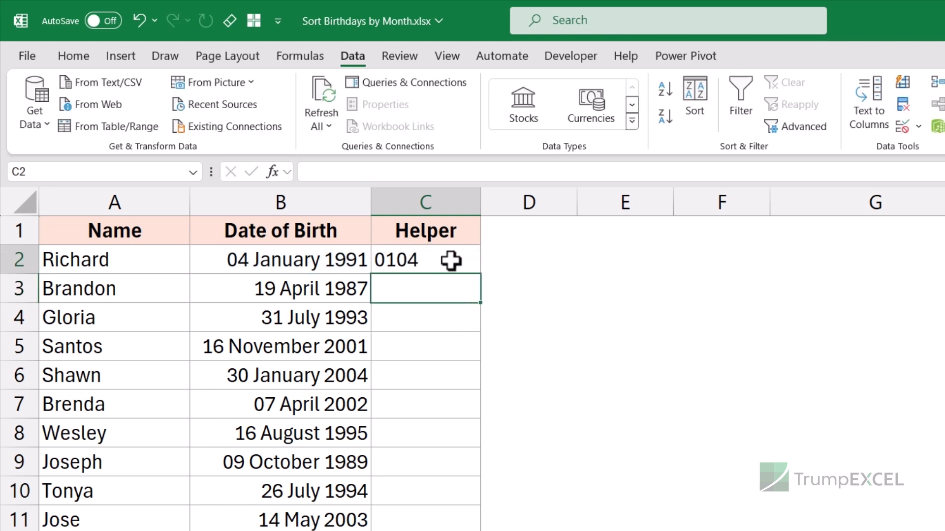
double_click(483, 275)
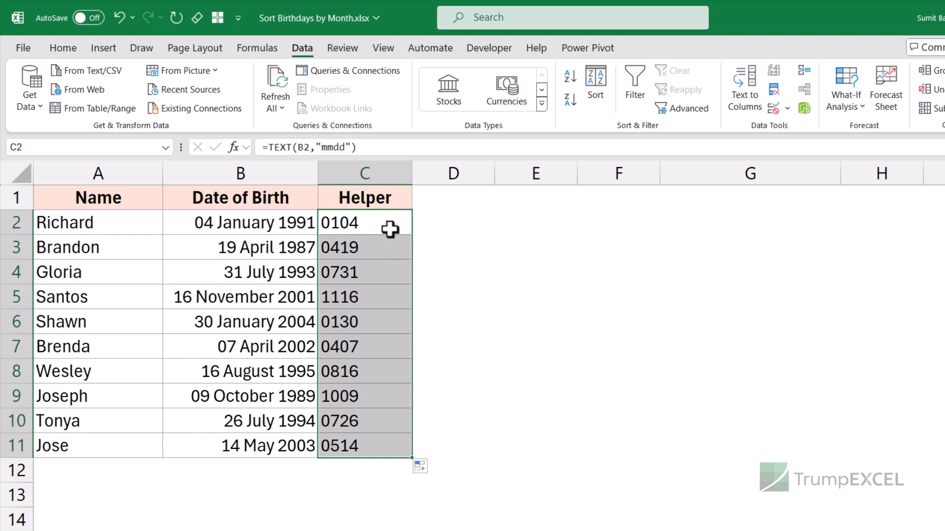
Change the Helper formula in C2 to =--TEXT(B2,"mmdd") so it returns numbers, and fill it down to C11
drag(135, 202, 361, 436)
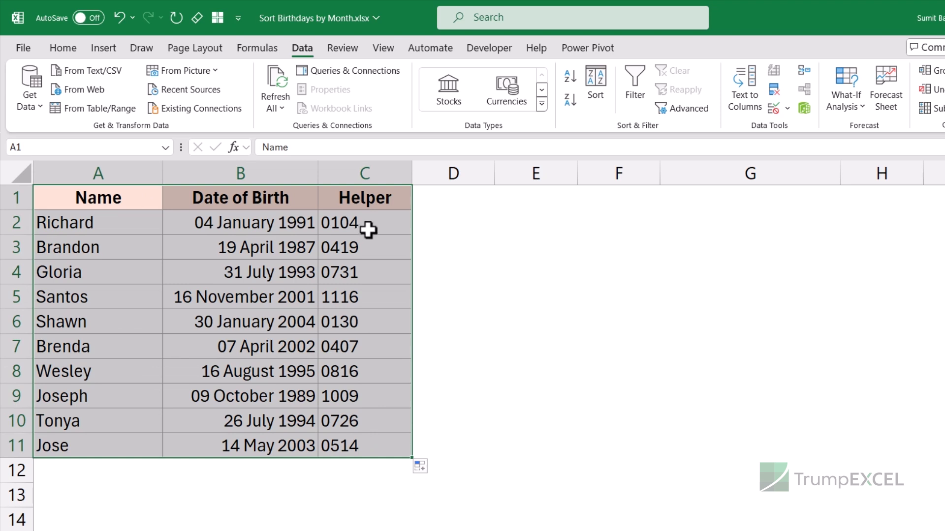
click(366, 230)
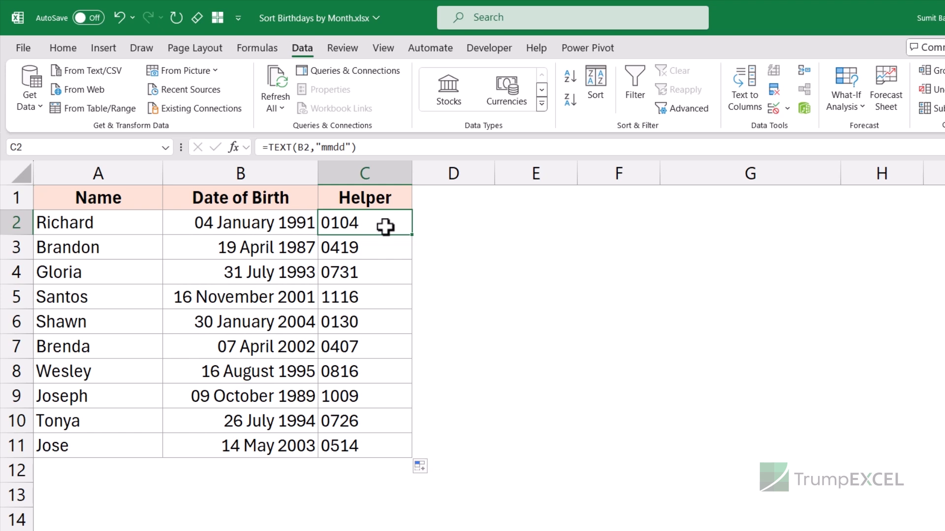
drag(379, 223, 389, 445)
double_click(360, 223)
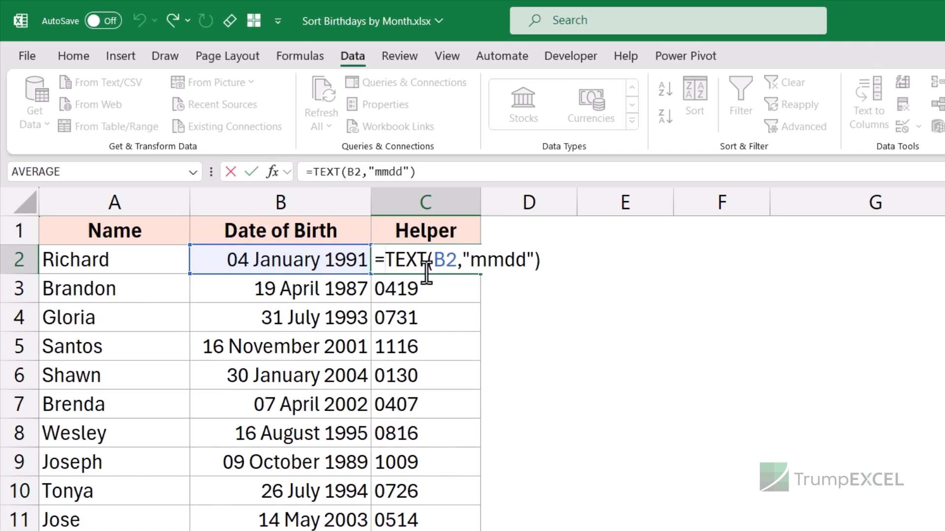
text(--)
key(Return)
click(429, 268)
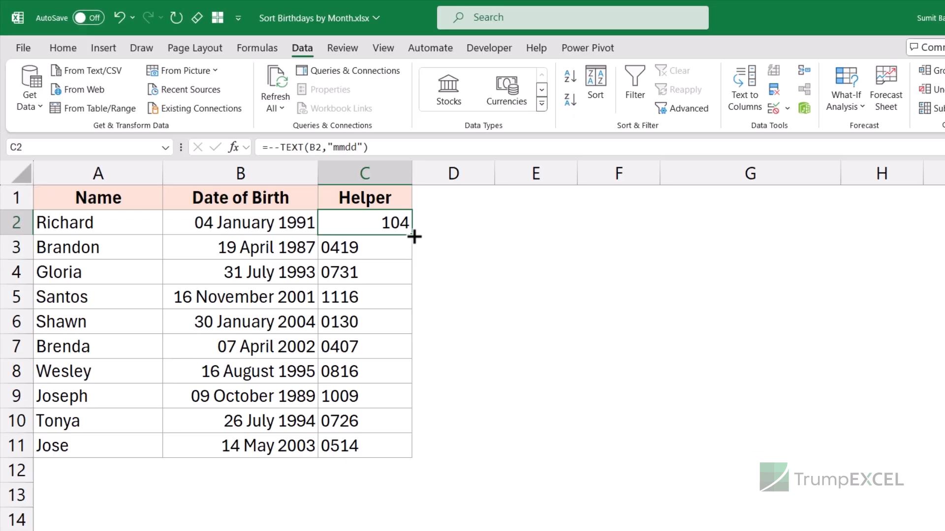
double_click(480, 274)
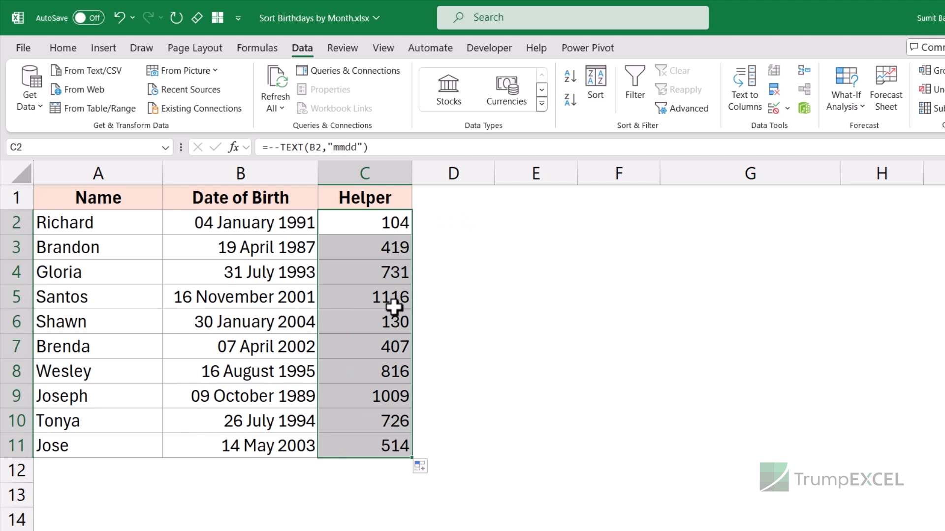
Sort the table A1:C11 by the Helper column on cell values, smallest to largest
drag(131, 198, 370, 445)
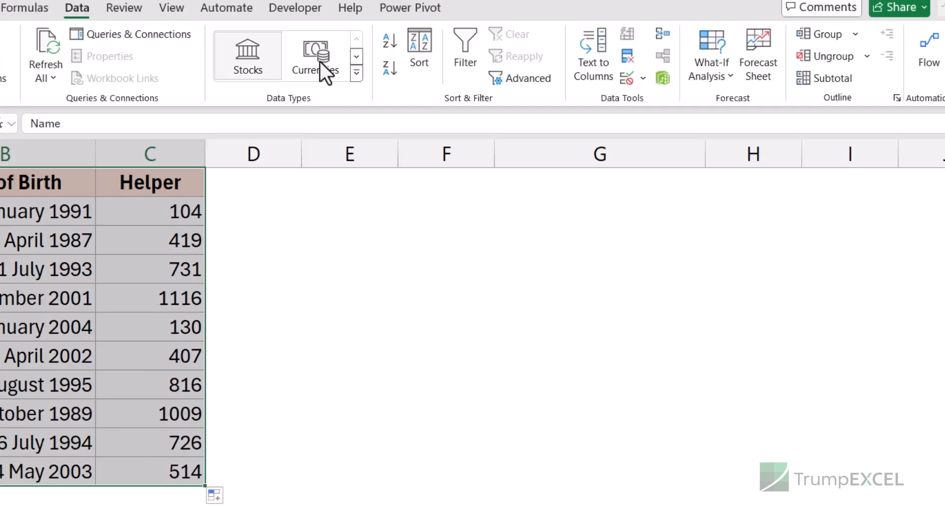
click(419, 54)
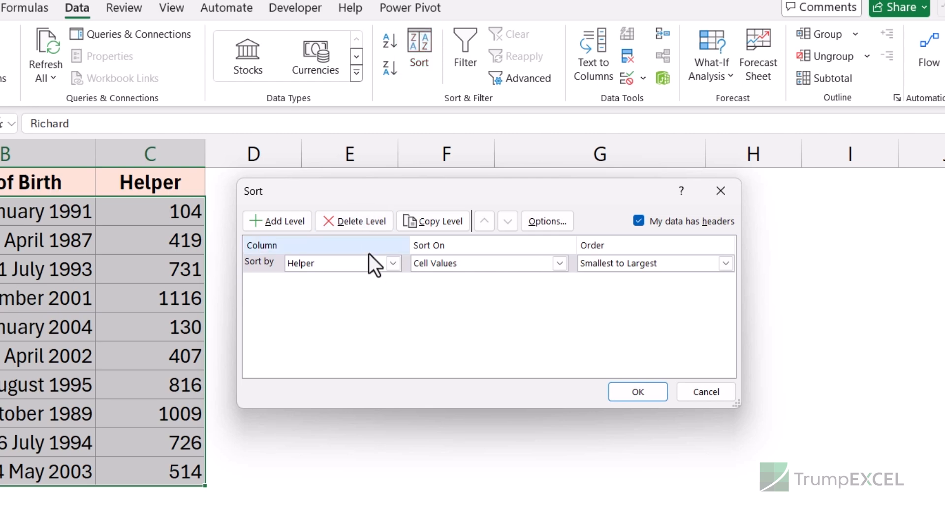
click(390, 268)
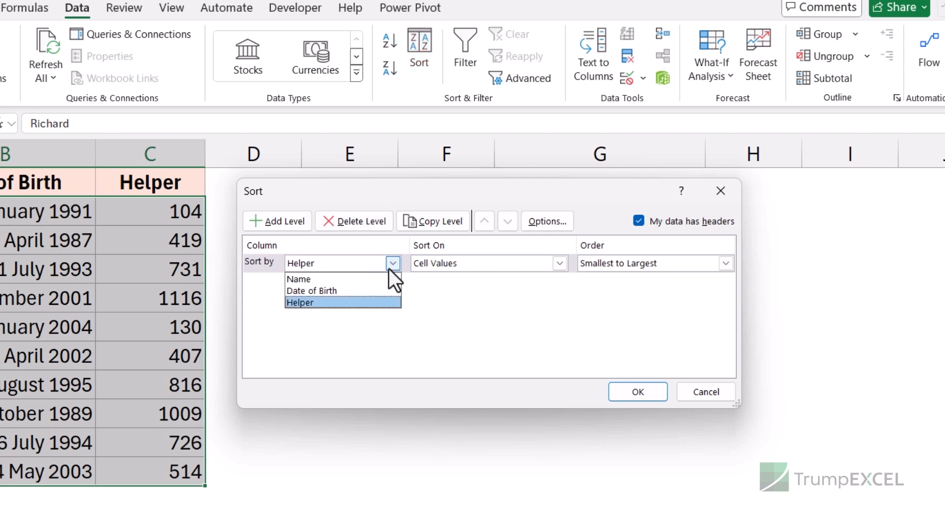
click(344, 303)
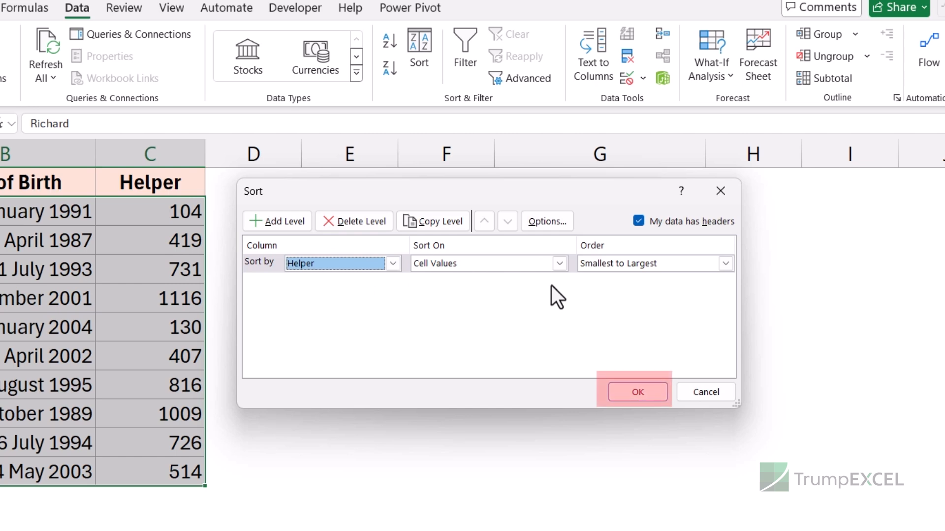
click(642, 394)
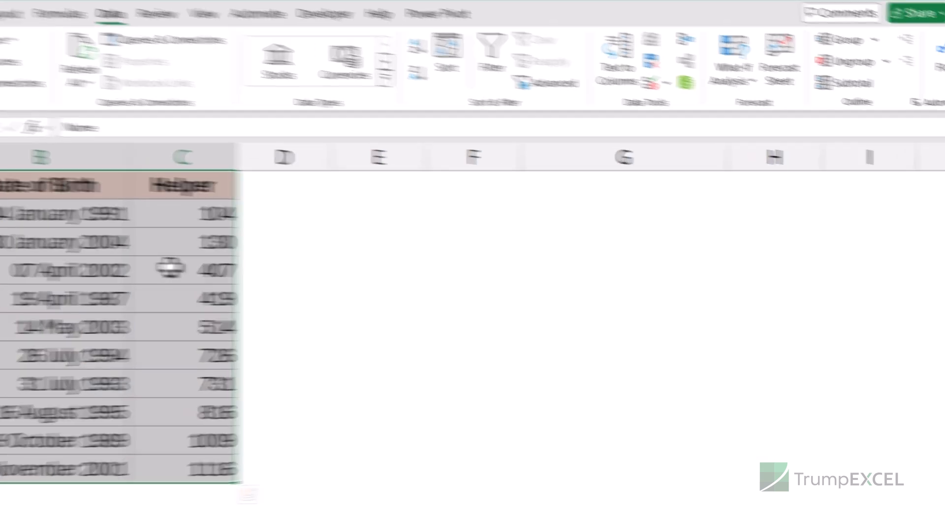